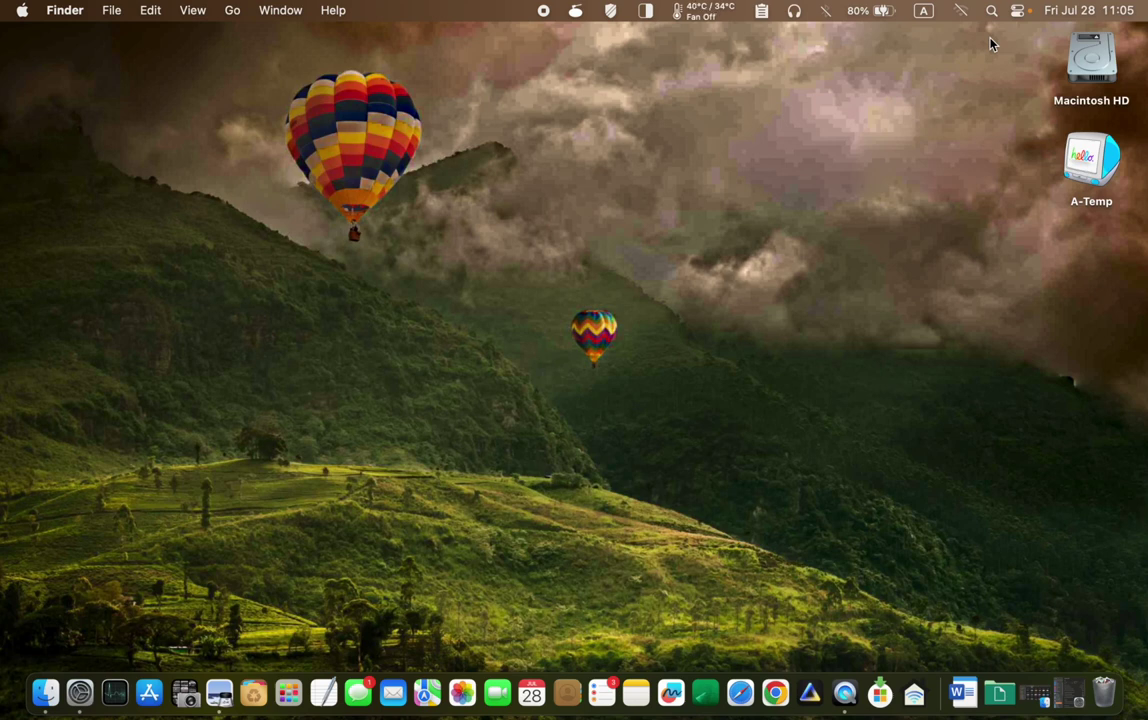
Step: Search Spotlight for ActivityMonitor and launch Activity Monitor
left_click(992, 11)
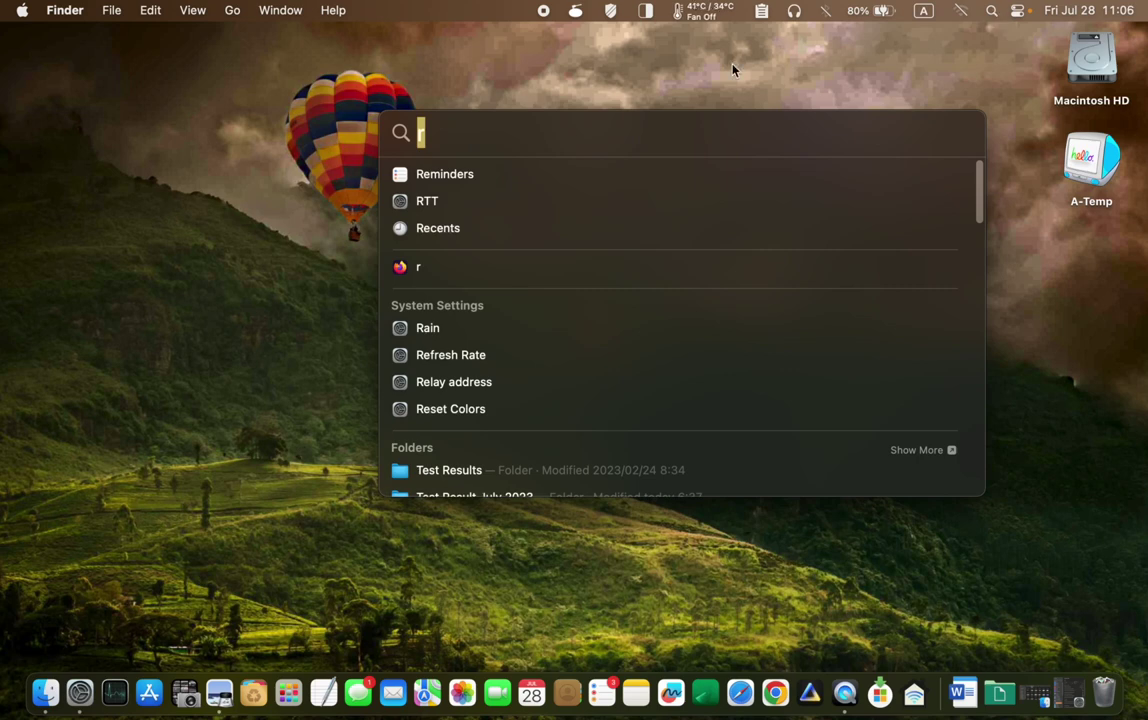
type("ActivityMonitor")
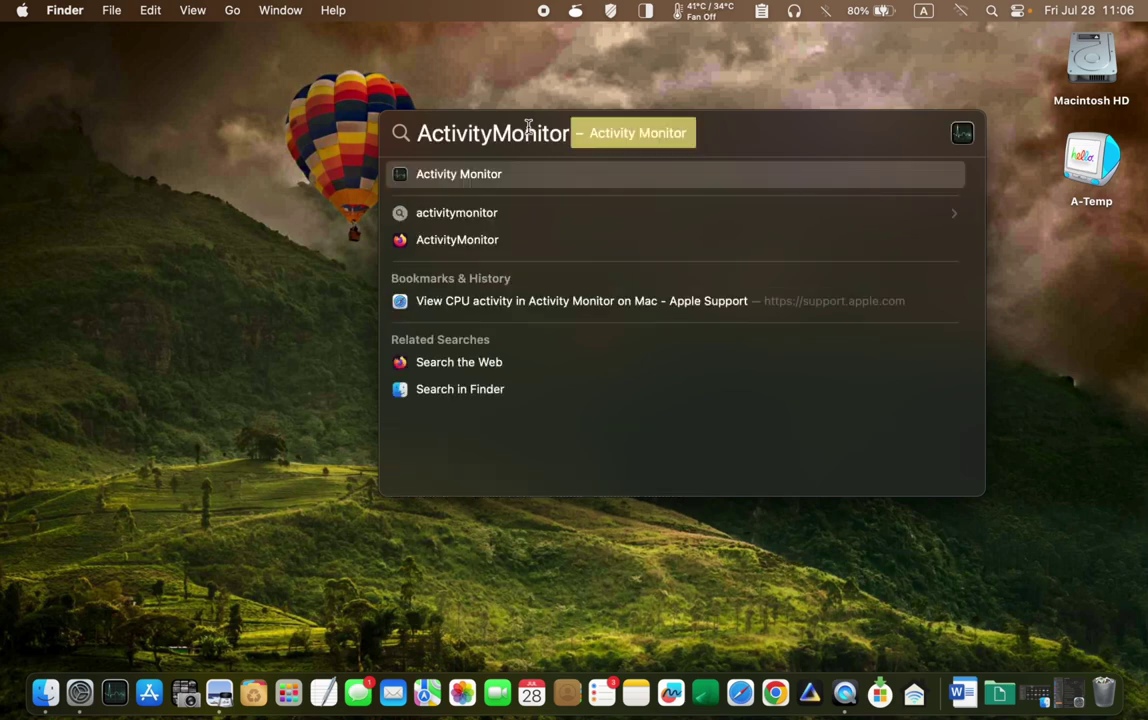
key("Return")
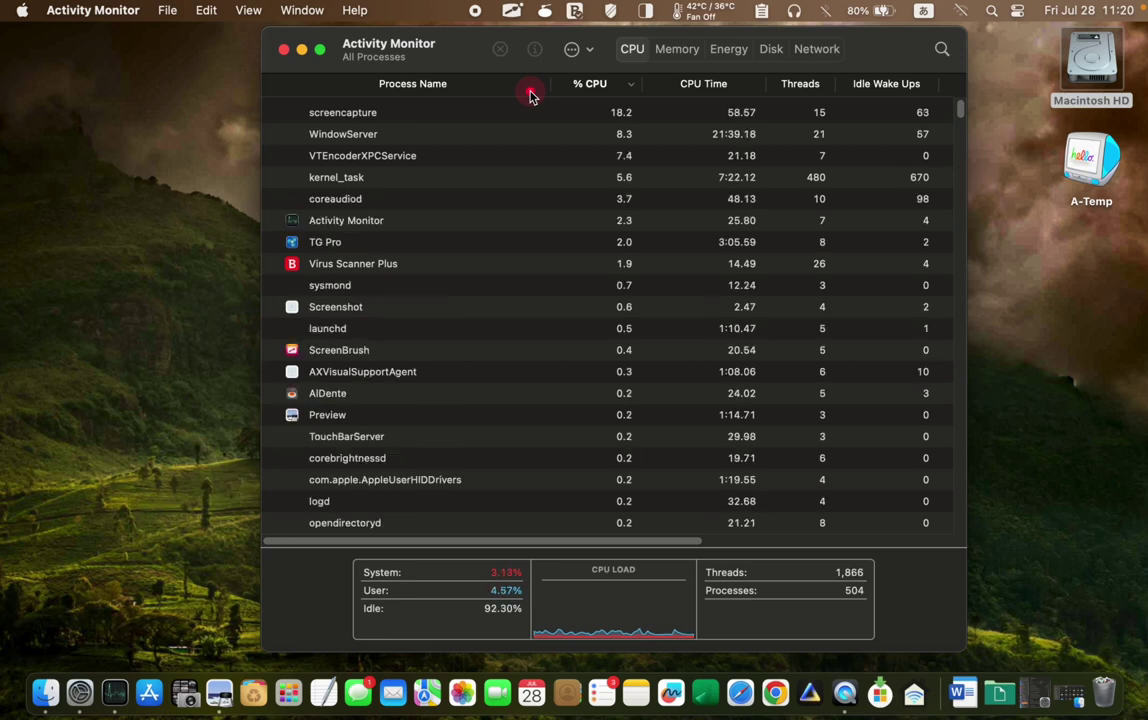
left_click_drag(453, 268, 396, 246)
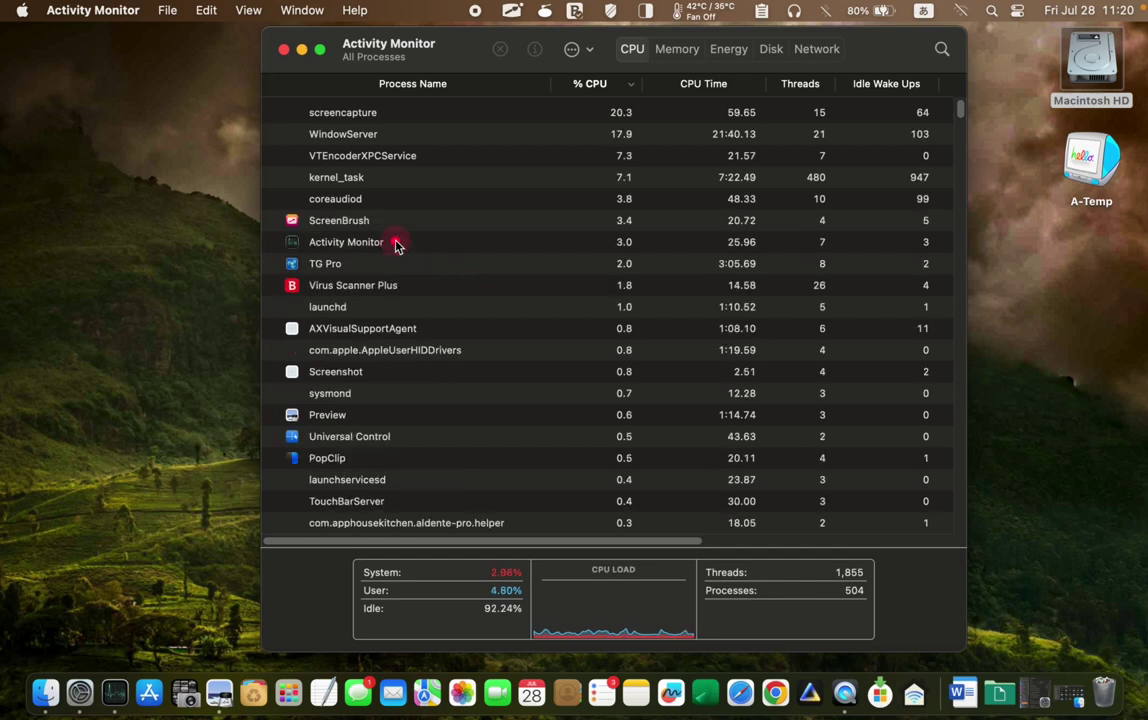
left_click_drag(483, 345, 595, 228)
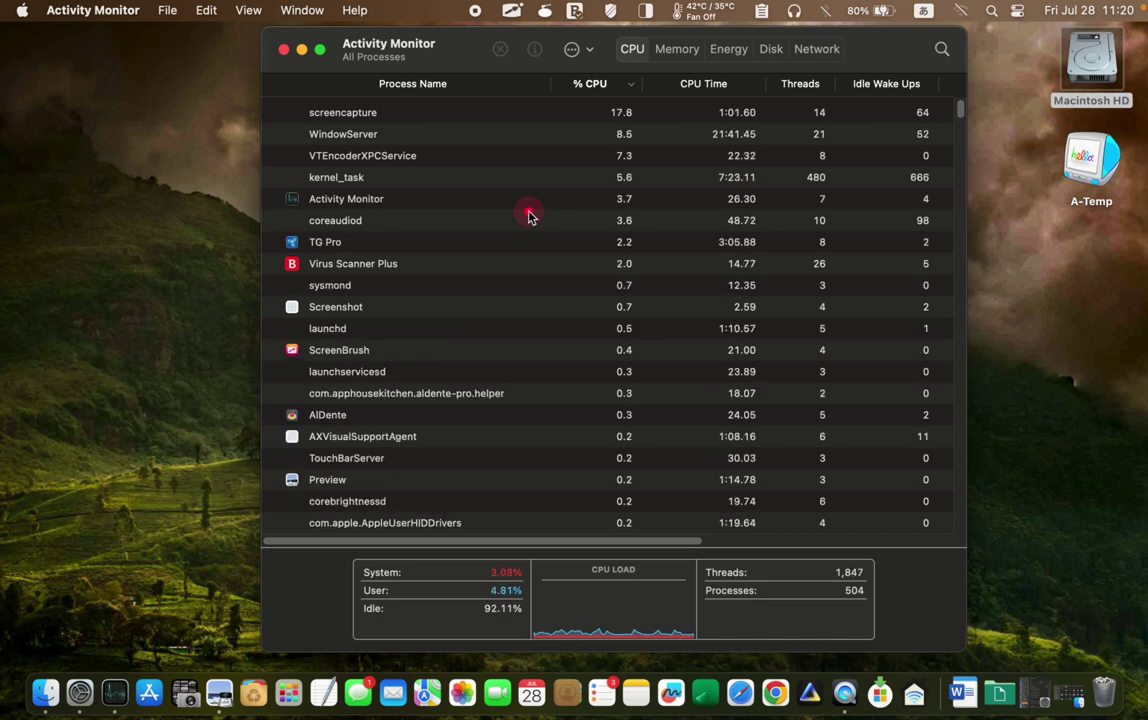
left_click_drag(483, 236, 600, 138)
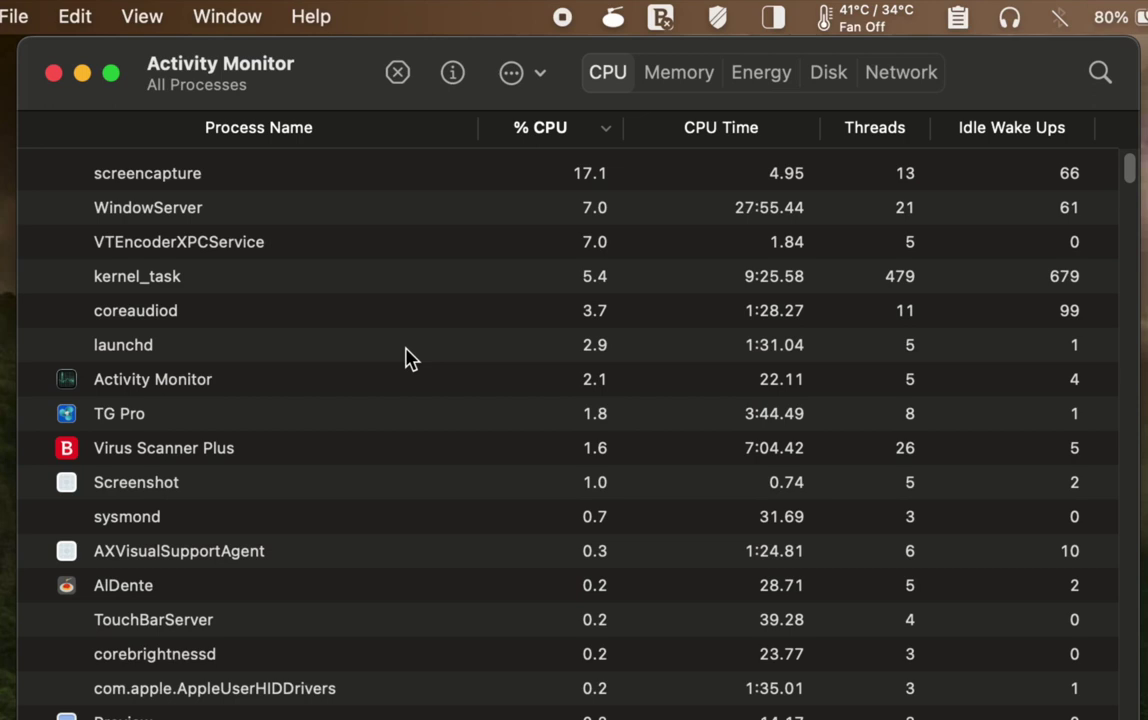
Step: Select the Virus Scanner Plus process and quit it
left_click(170, 390)
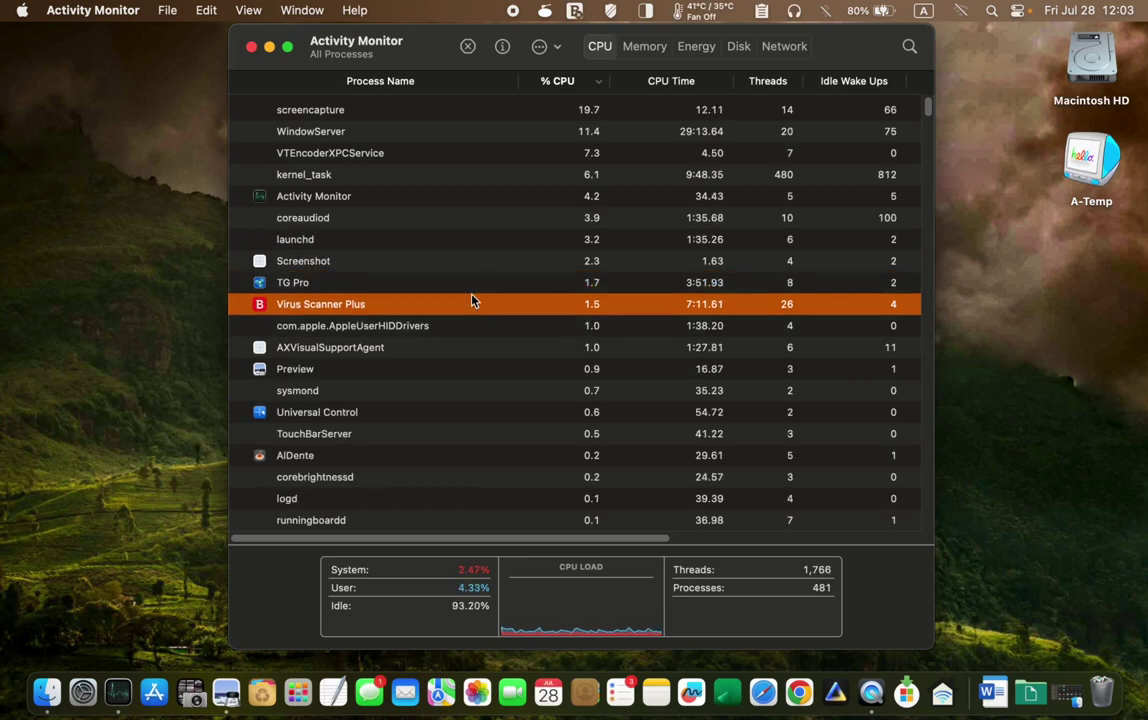
left_click(468, 47)
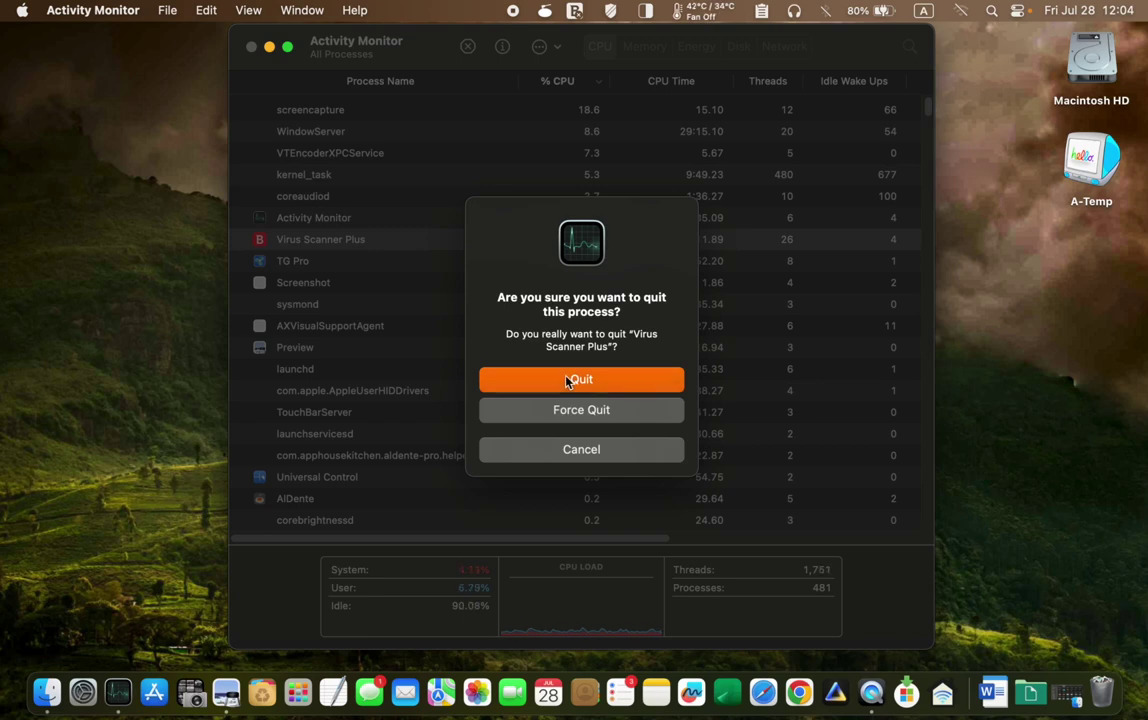
left_click(567, 380)
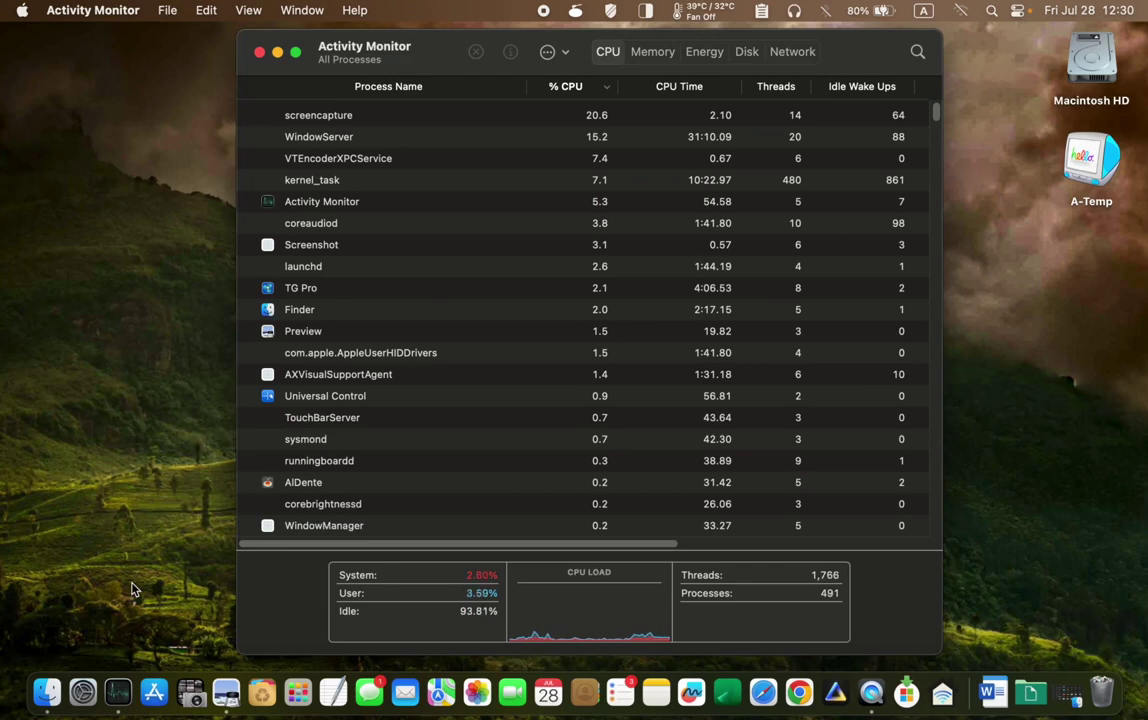
Step: Show Activity Monitor's floating CPU Usage window and close the main process list window
right_click(117, 694)
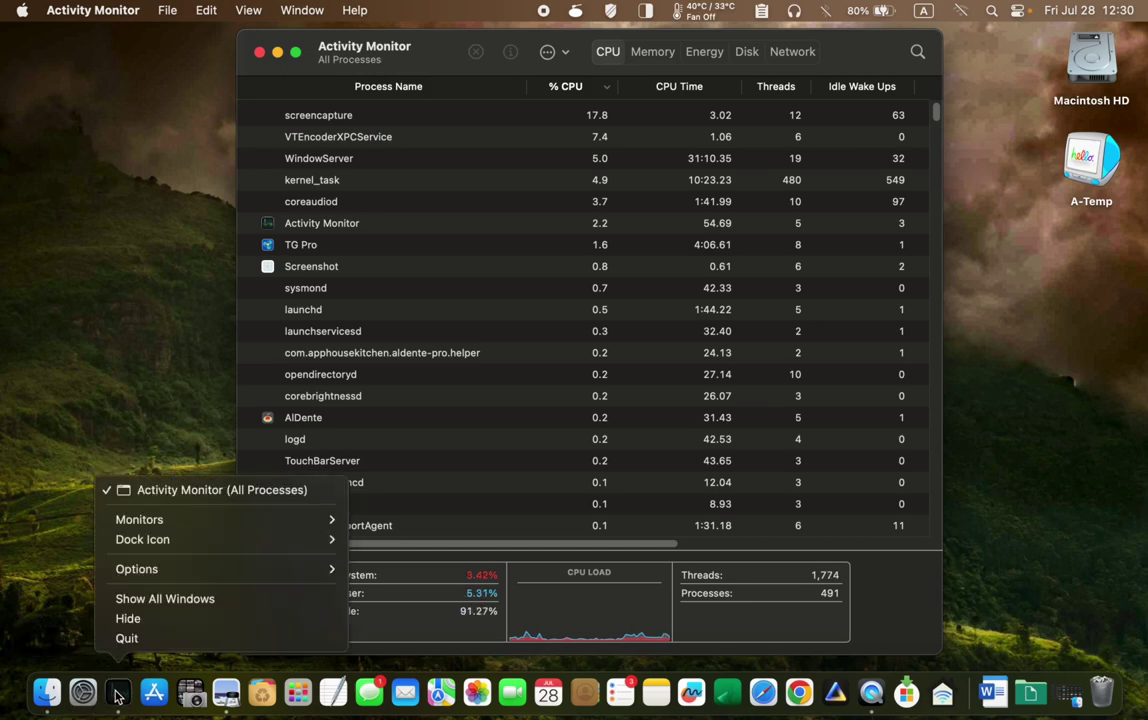
mouse_move(179, 521)
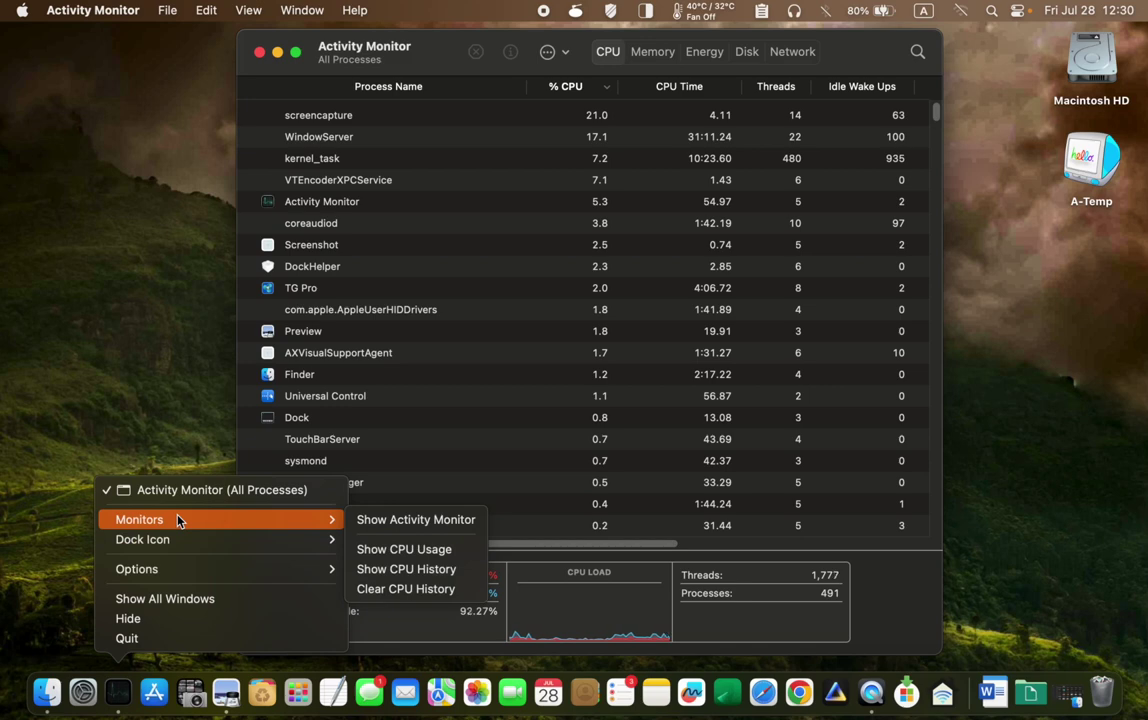
left_click(415, 550)
left_click_drag(253, 525, 270, 571)
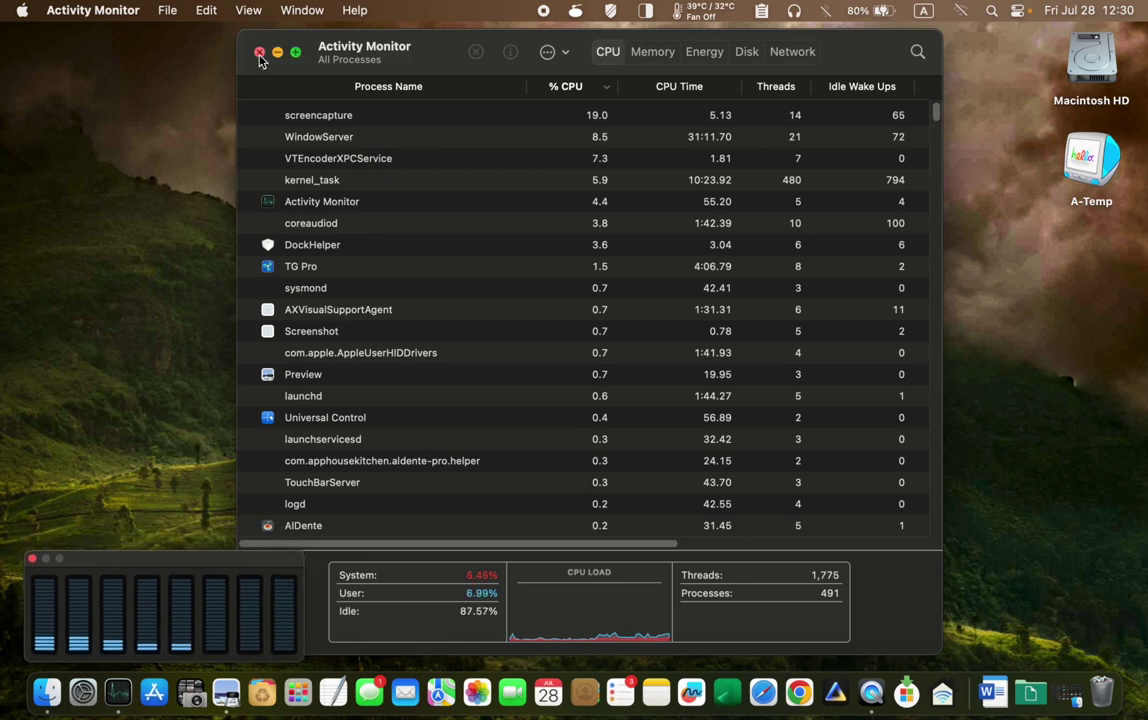
left_click(259, 52)
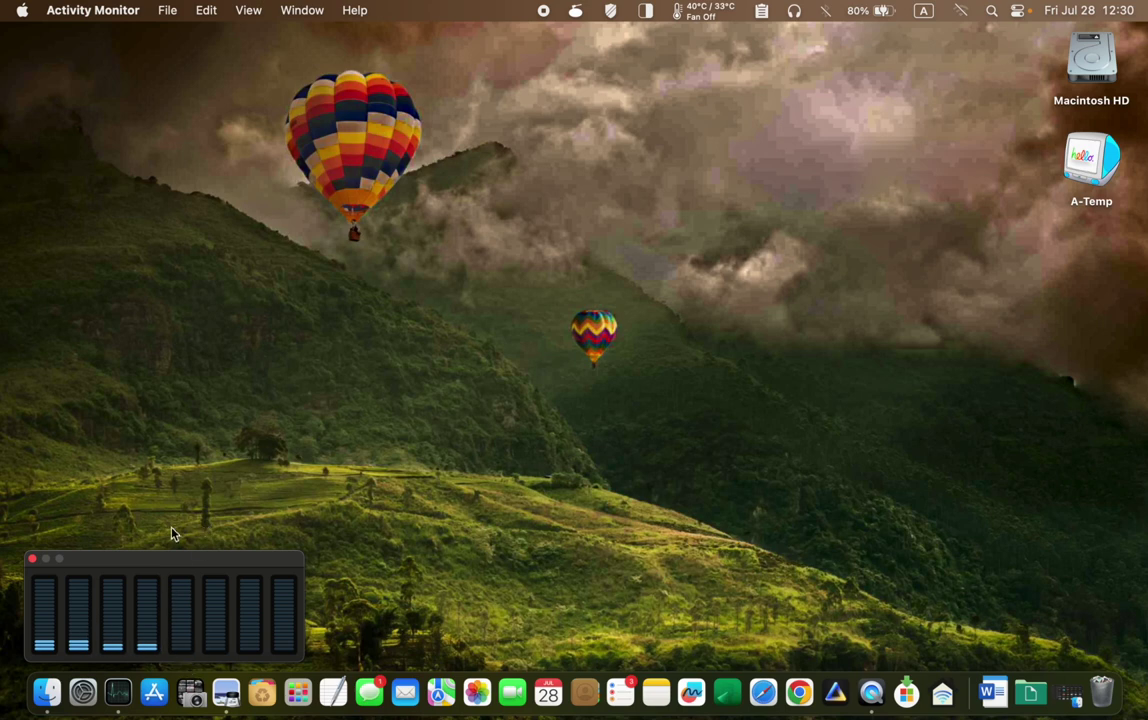
mouse_move(166, 560)
left_mouse_down()
mouse_move(213, 398)
mouse_move(208, 82)
mouse_move(156, 34)
mouse_move(143, 543)
mouse_move(166, 569)
left_mouse_up()
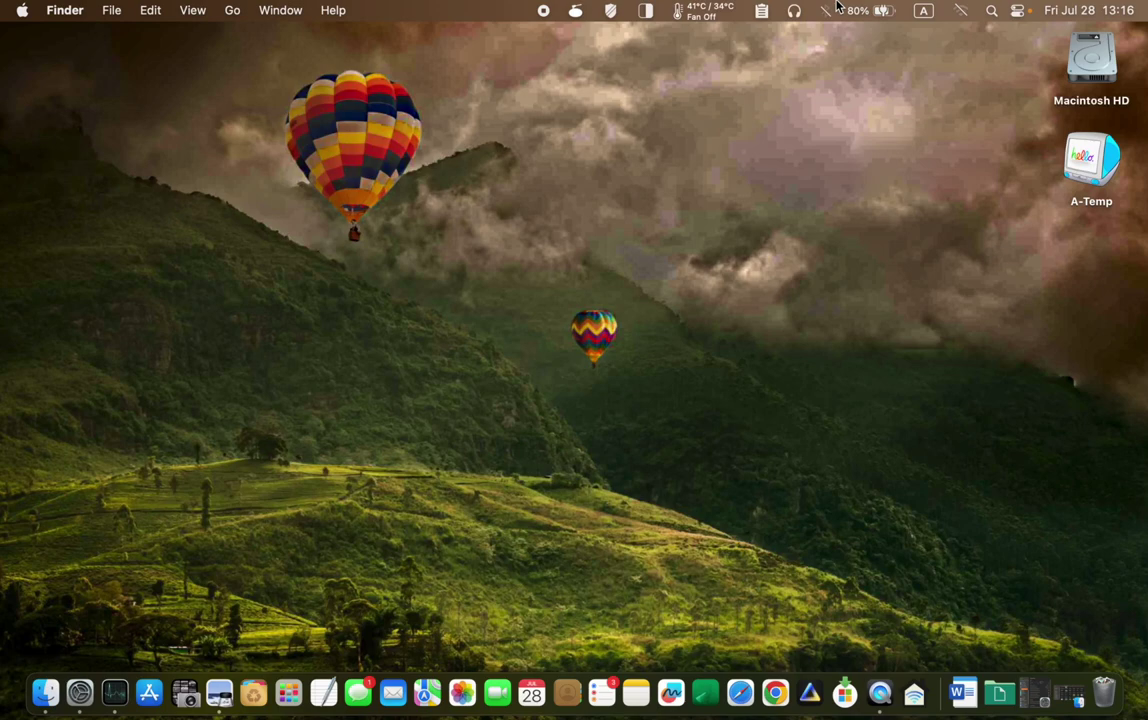
Step: Search Spotlight for cpuinfo and launch it
left_click(993, 12)
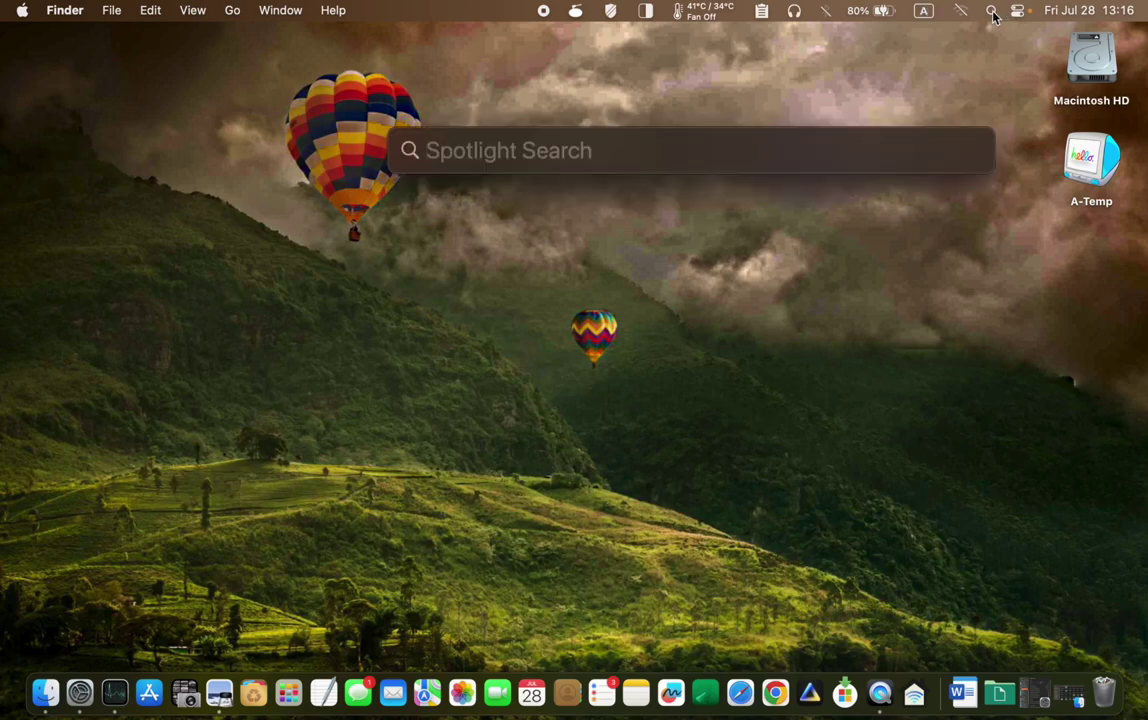
type("cpuinfo")
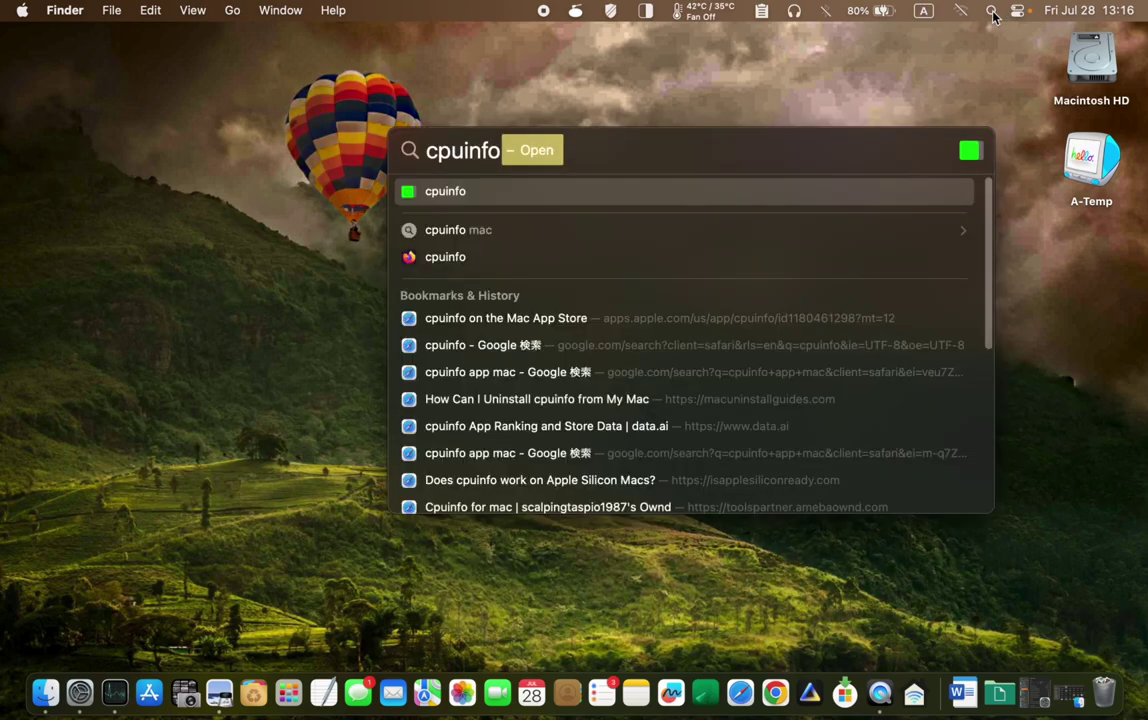
key("Return")
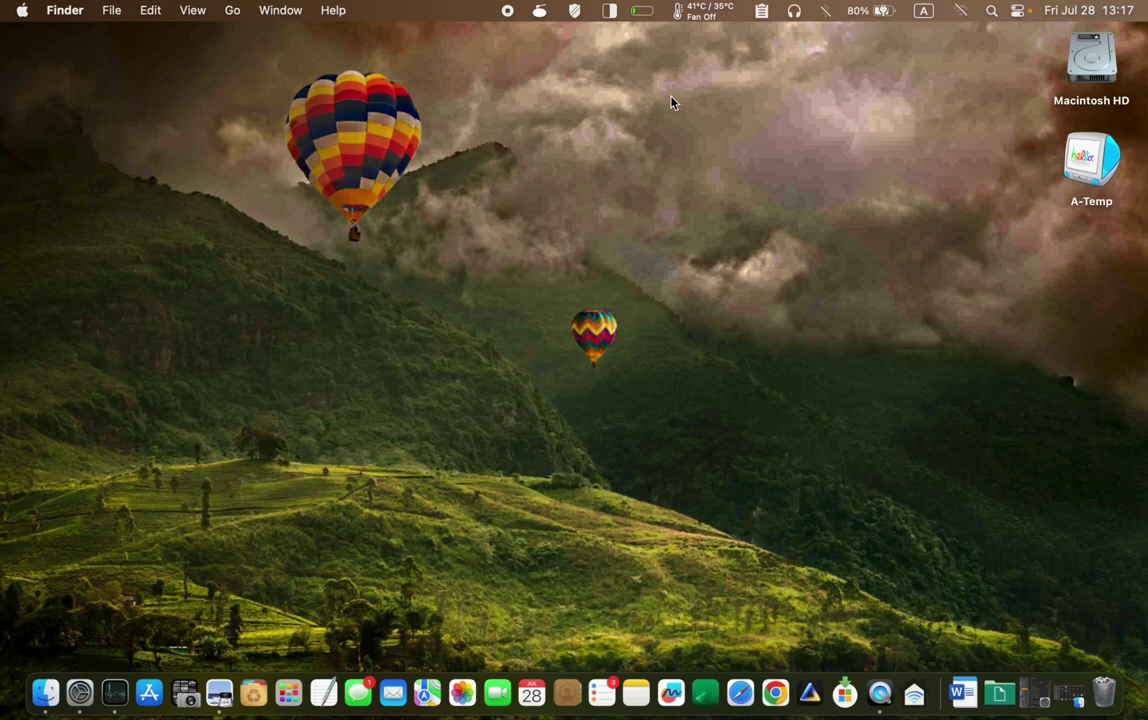
Step: Add the Text view mode to the cpuinfo indicator alongside the image
left_click(641, 12)
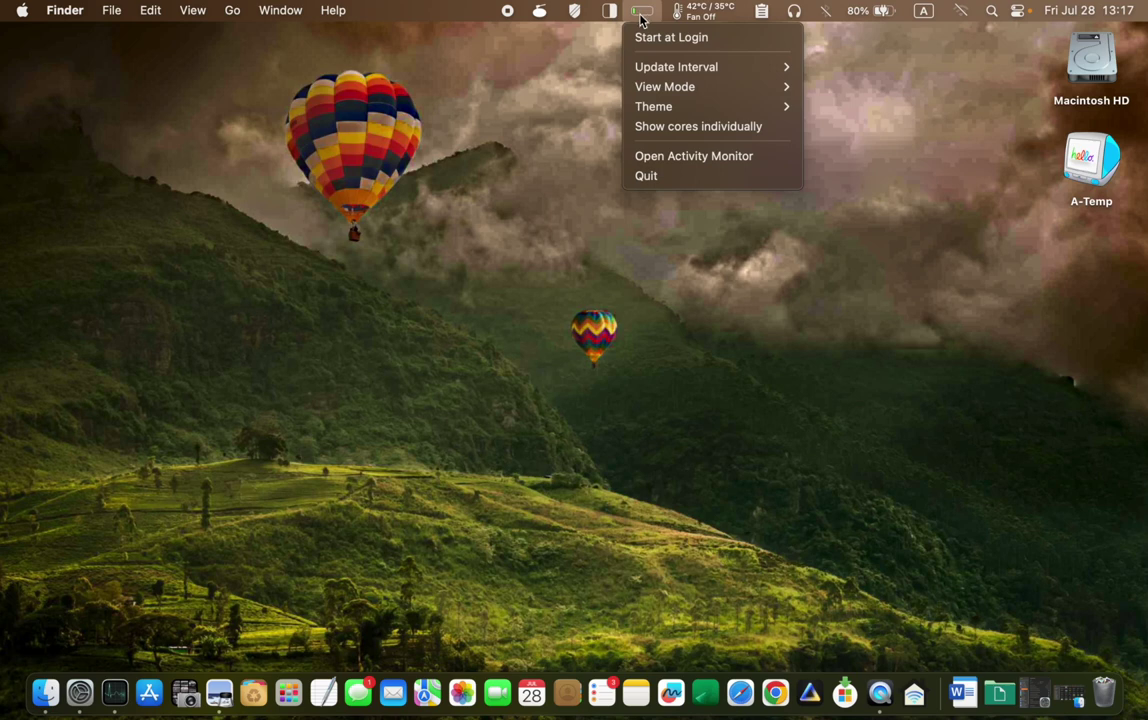
mouse_move(661, 100)
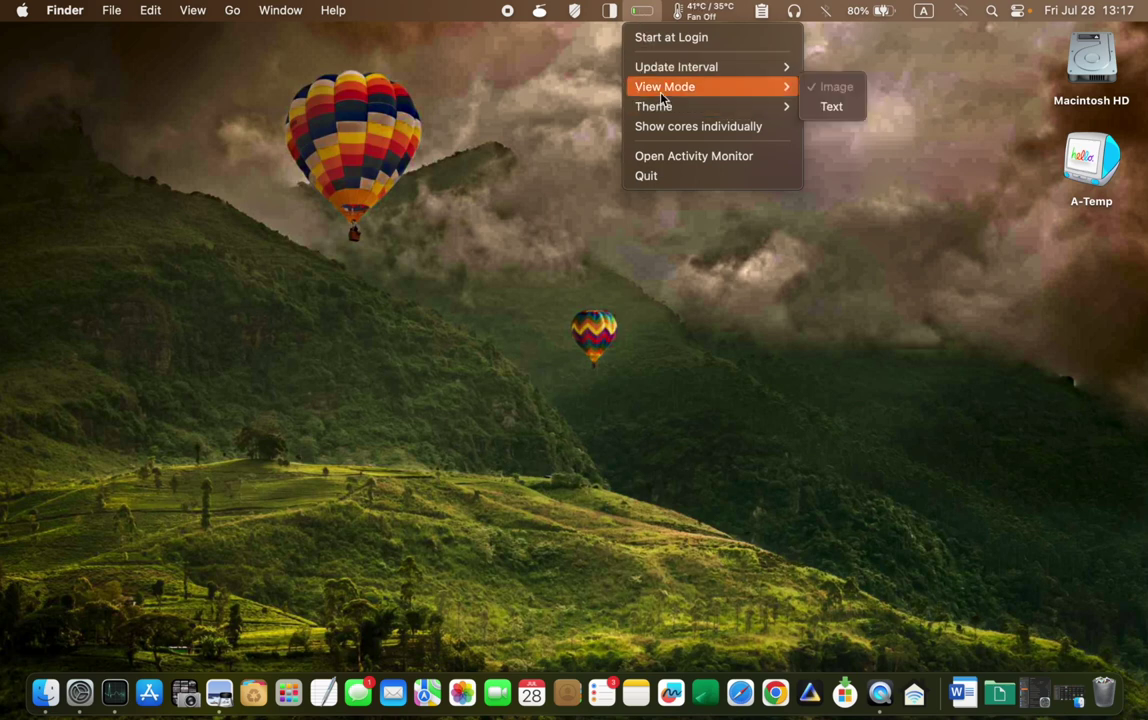
left_click(822, 116)
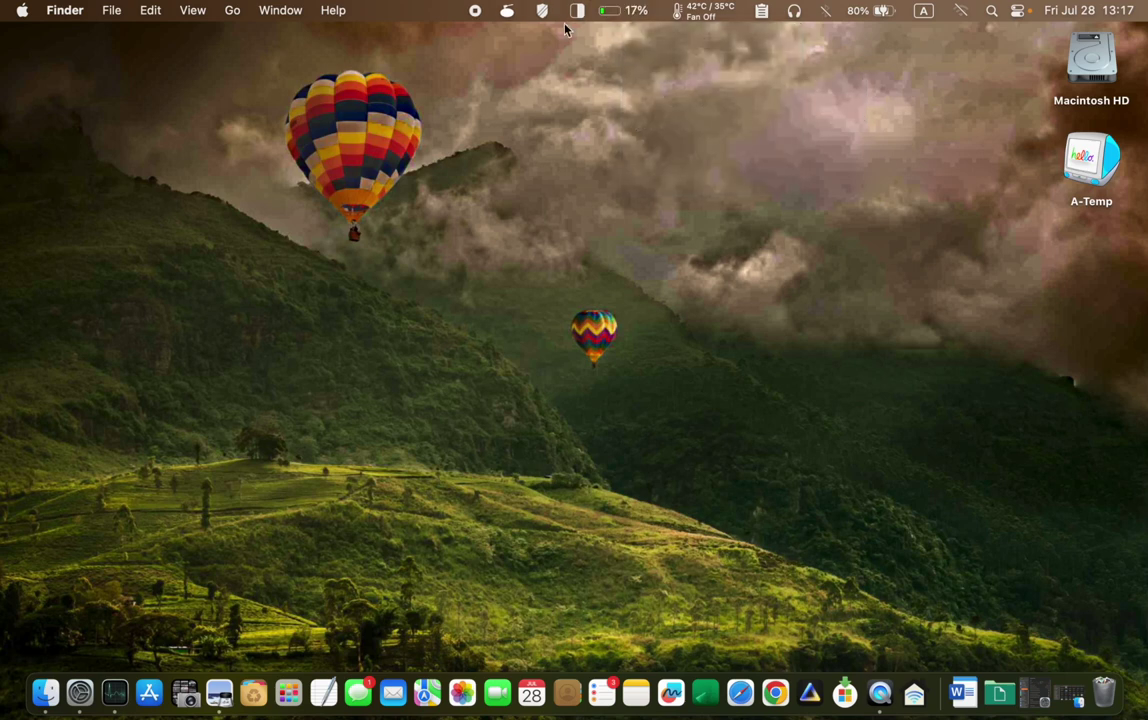
Step: Review cpuinfo's update interval and theme options, and switch the individual core display on and off again
left_click(617, 14)
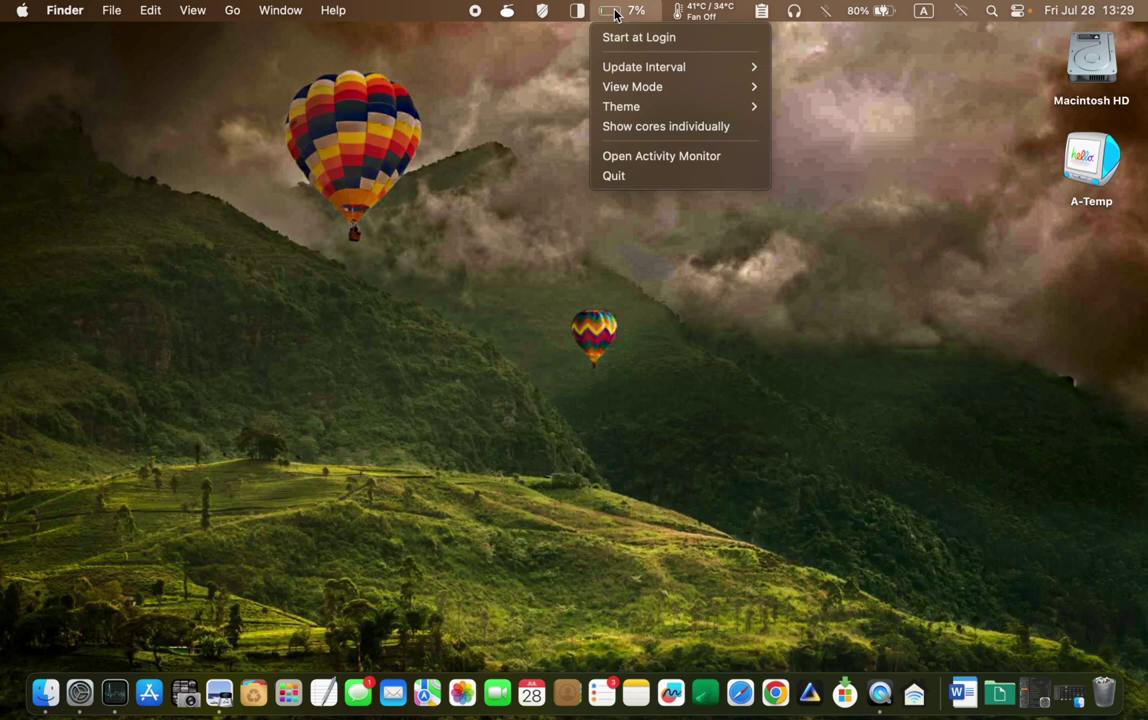
mouse_move(626, 68)
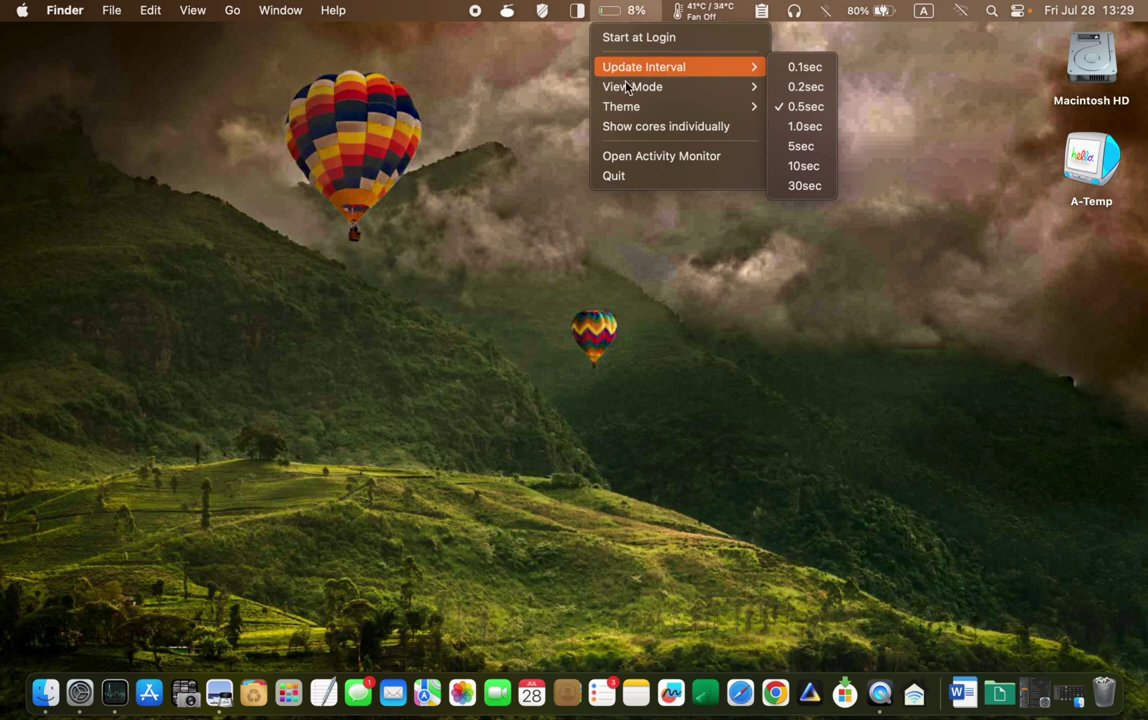
mouse_move(626, 112)
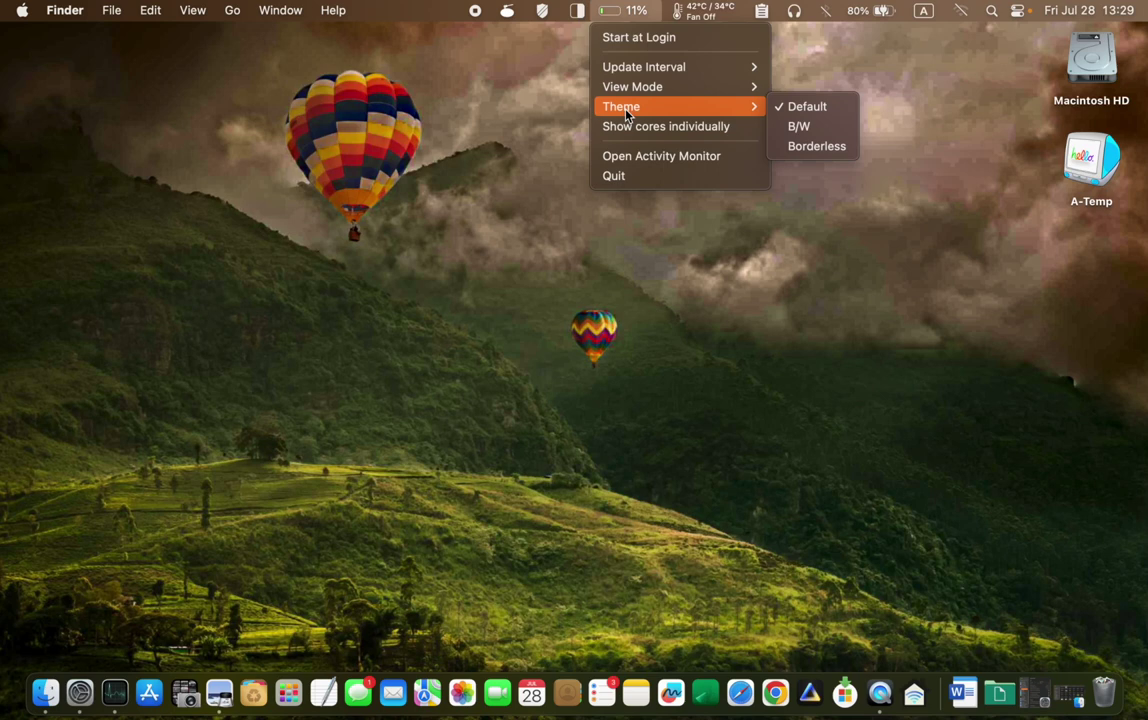
mouse_move(760, 106)
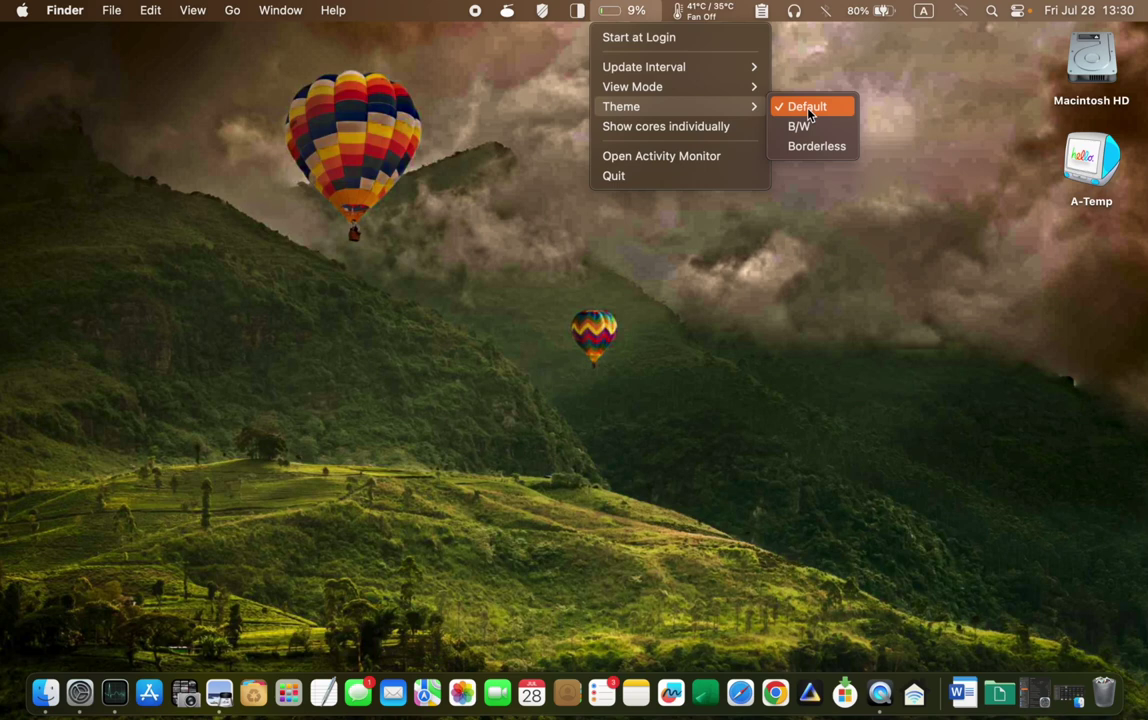
left_click(714, 126)
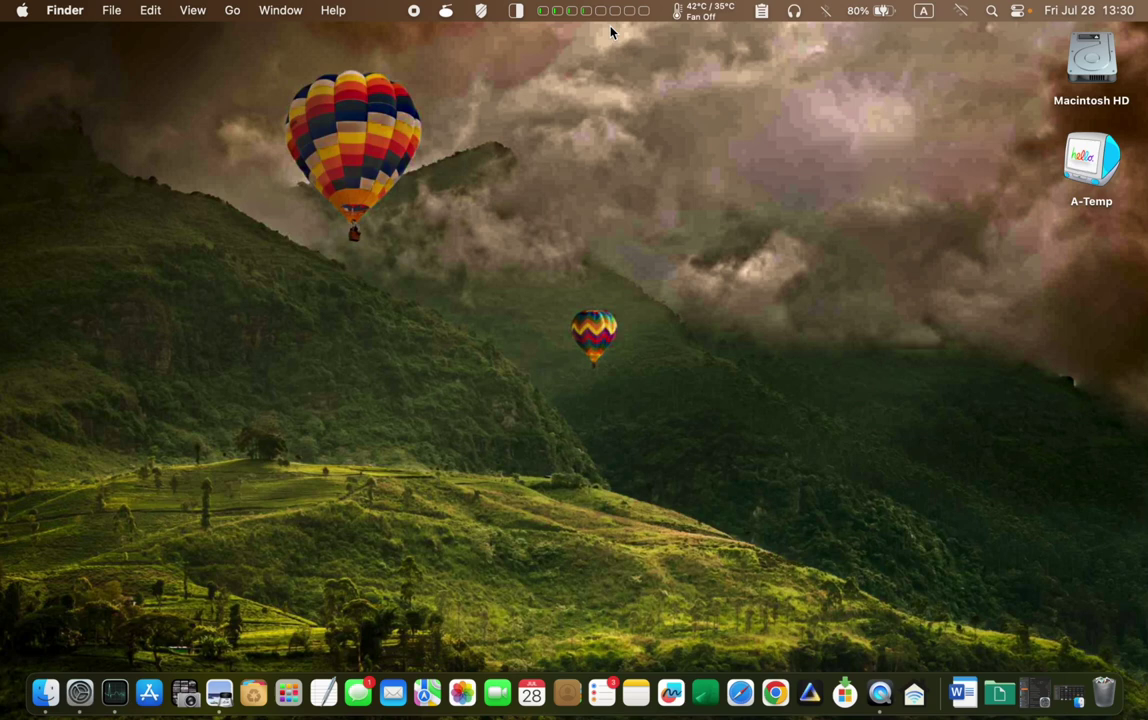
left_click(540, 10)
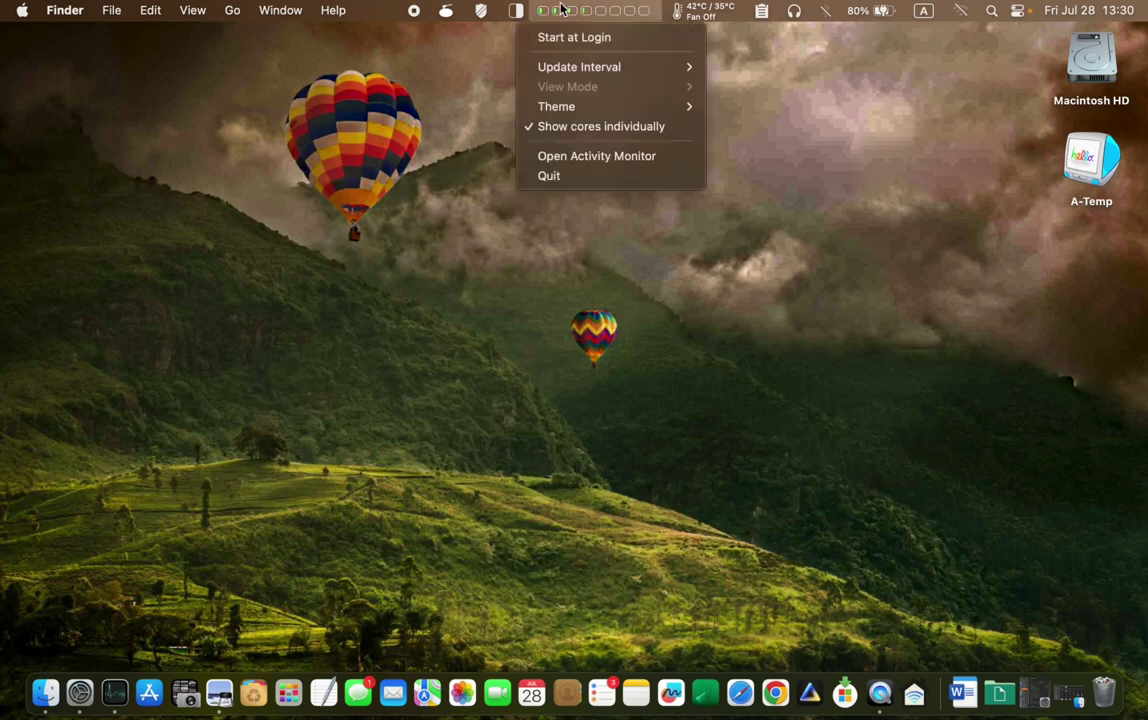
left_click(580, 127)
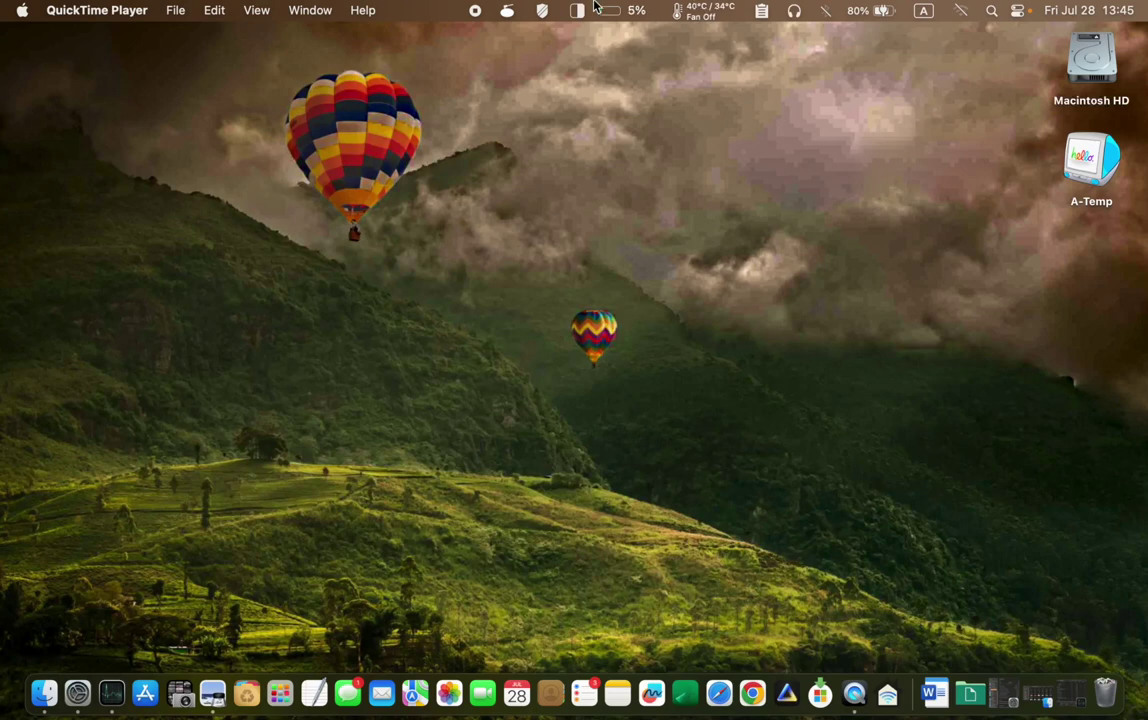
Step: Open Activity Monitor from cpuinfo and select the Activity Monitor process in the CPU list
left_click(625, 10)
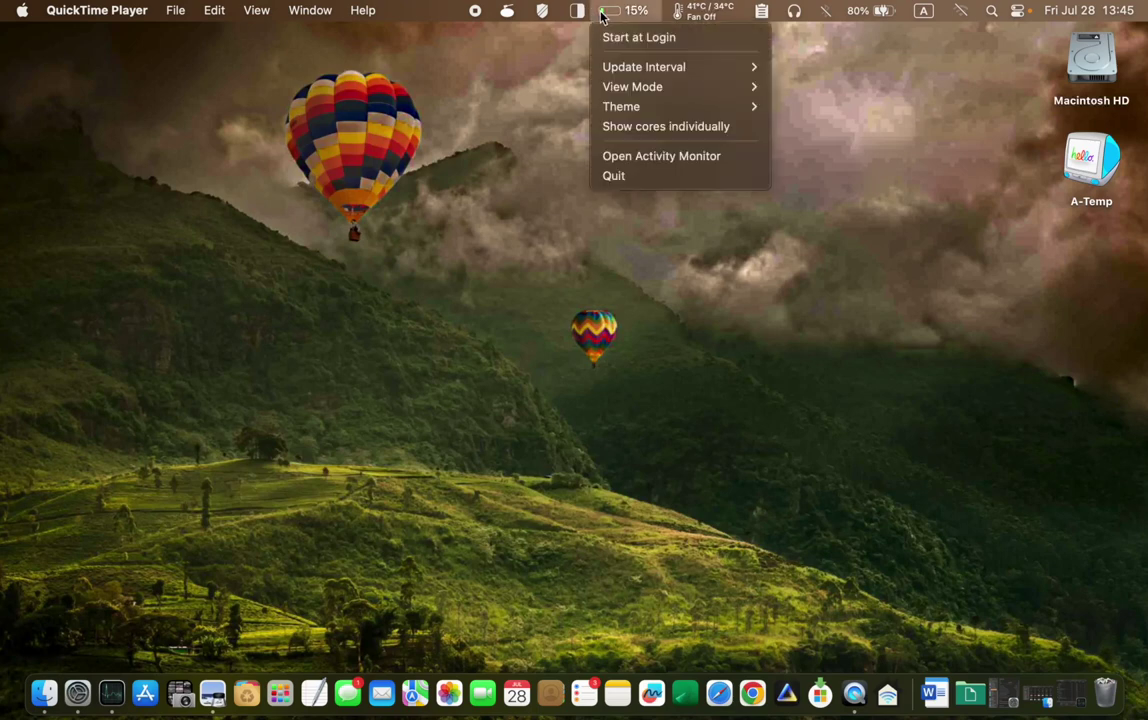
left_click(632, 157)
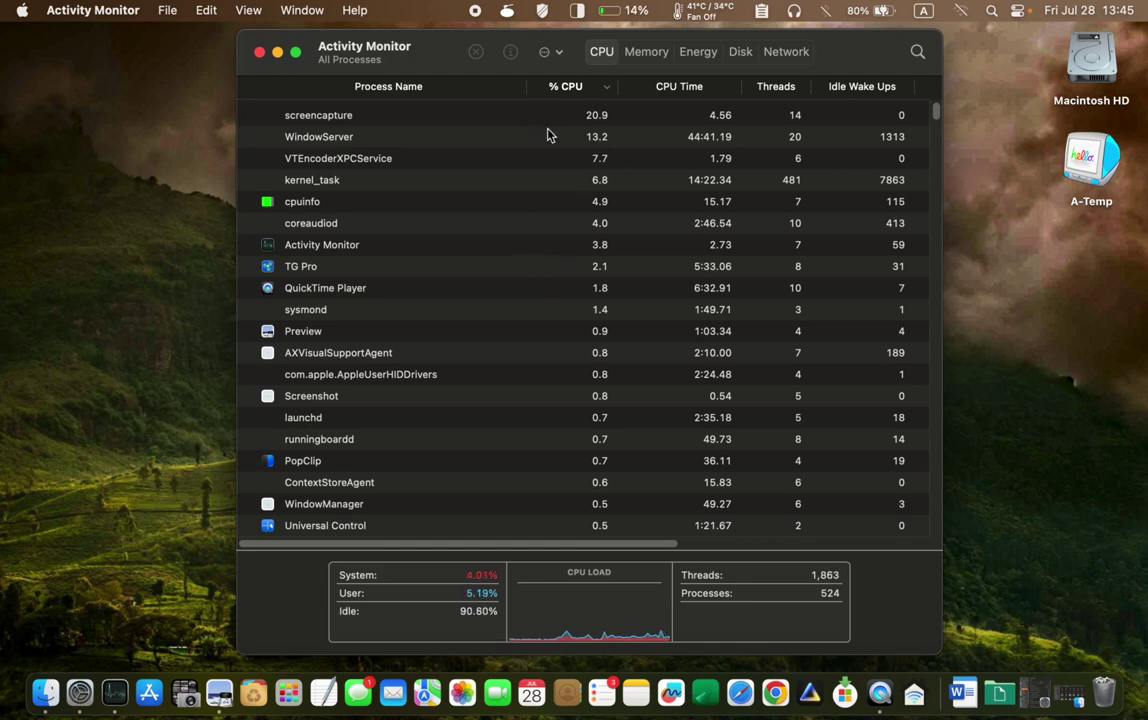
left_click(510, 226)
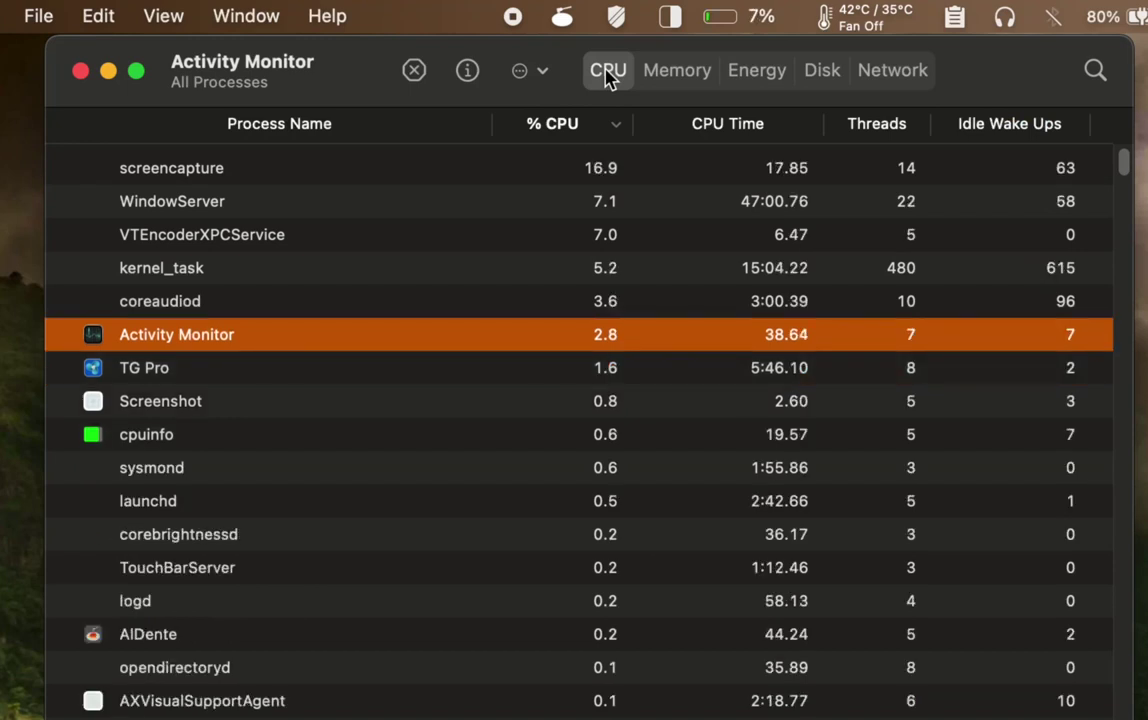
Step: Switch Activity Monitor to memory usage, then locate and select the cpuinfo process
left_click(672, 78)
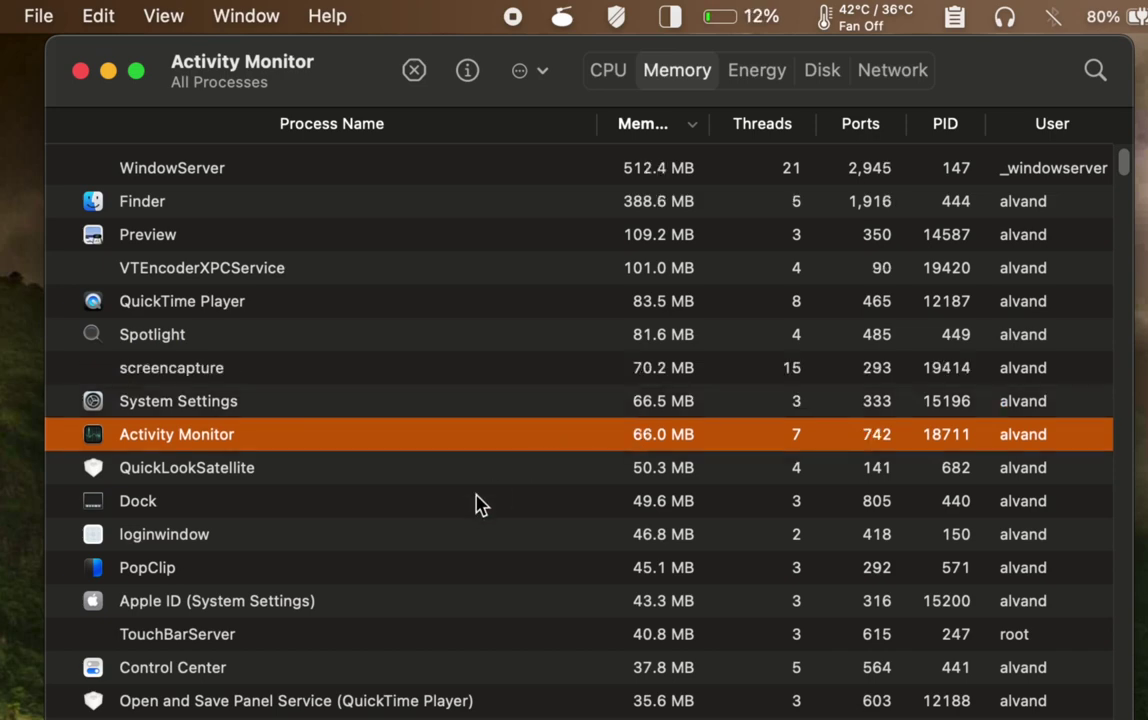
scroll(474, 502, "down", 1)
scroll(474, 502, "down", 20)
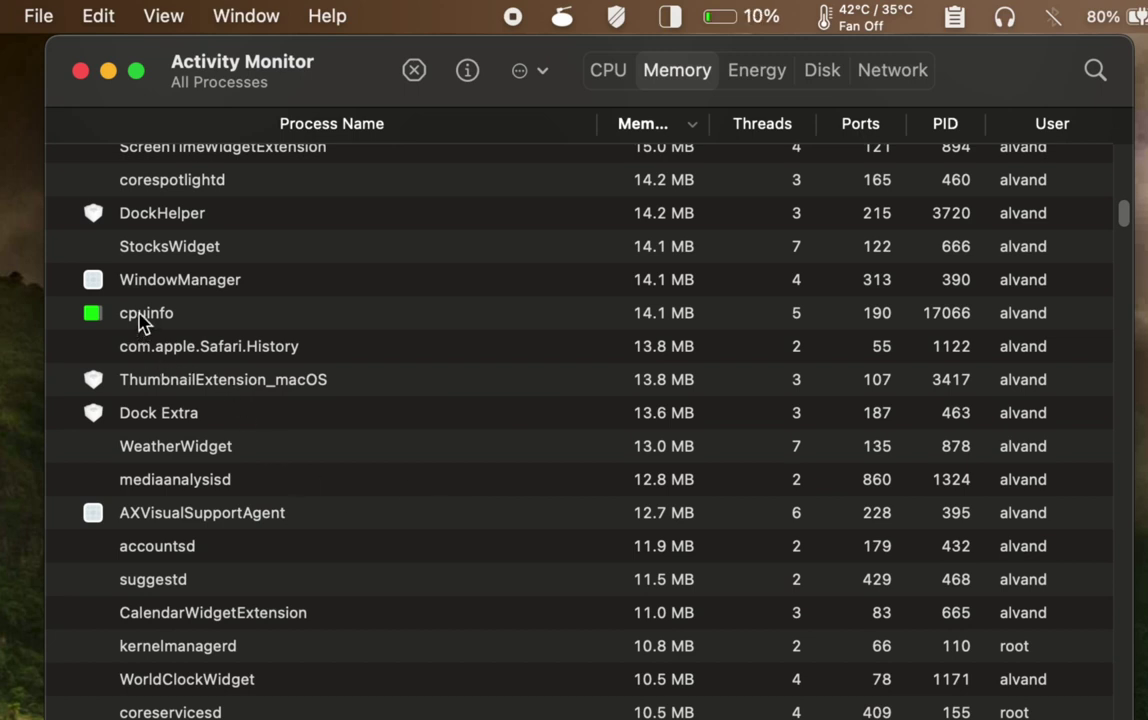
left_click(143, 321)
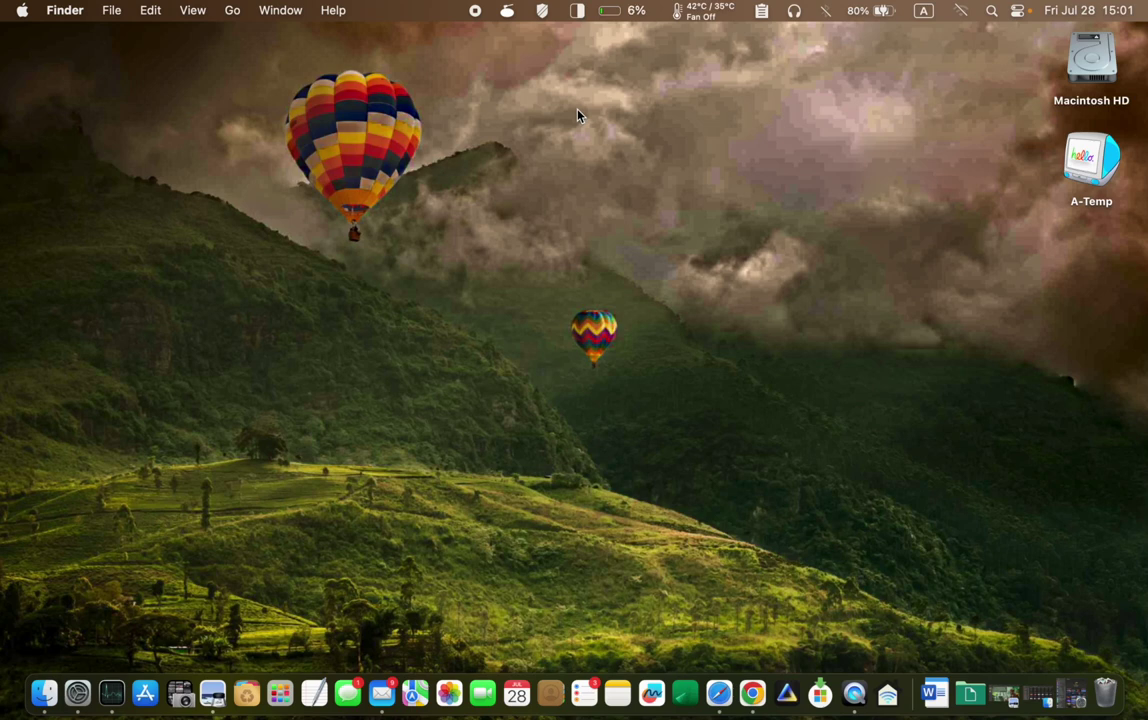
Step: Open the cpuinfo options from its indicator
left_click(606, 11)
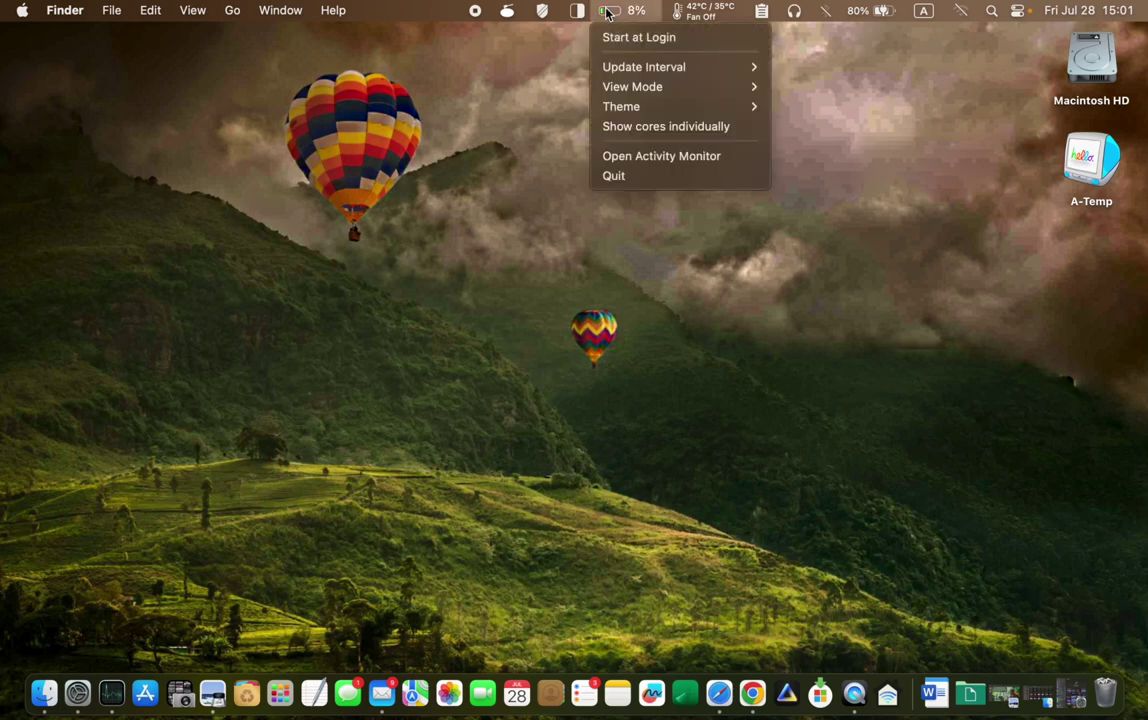